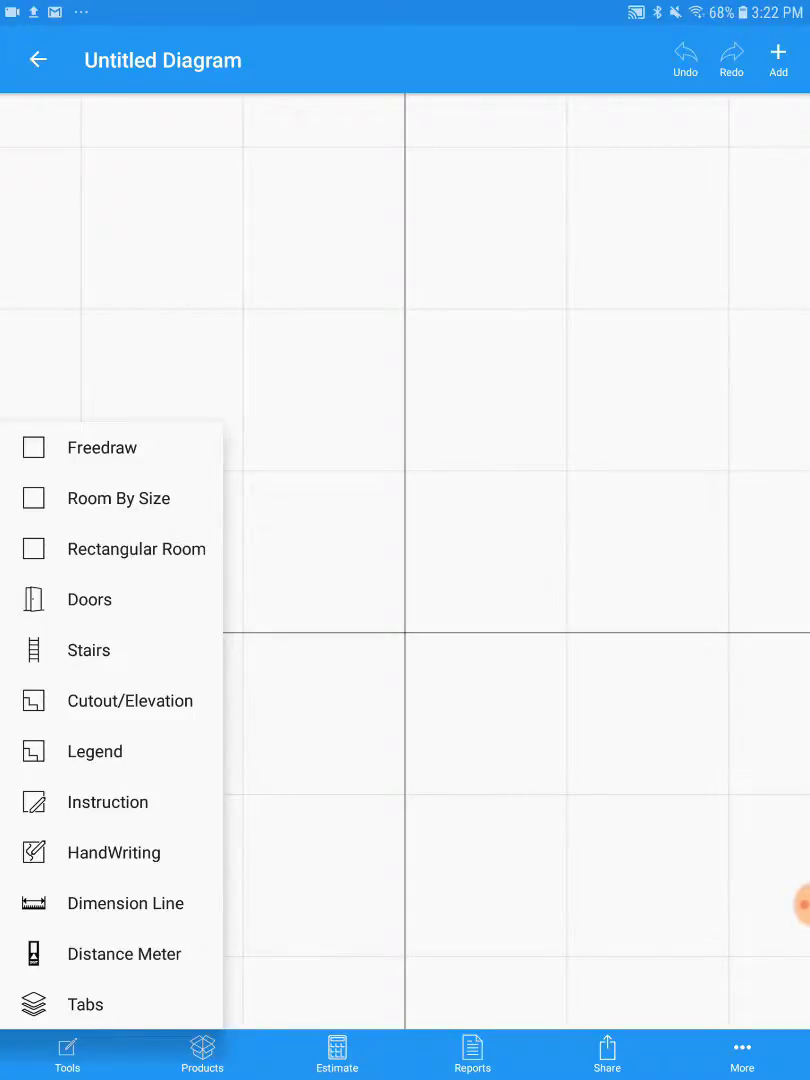
Place room Rm1 at 11'0" by 18'0" and shift it toward the upper-left.
{"action": "left_click", "coordinate": [157, 499]}
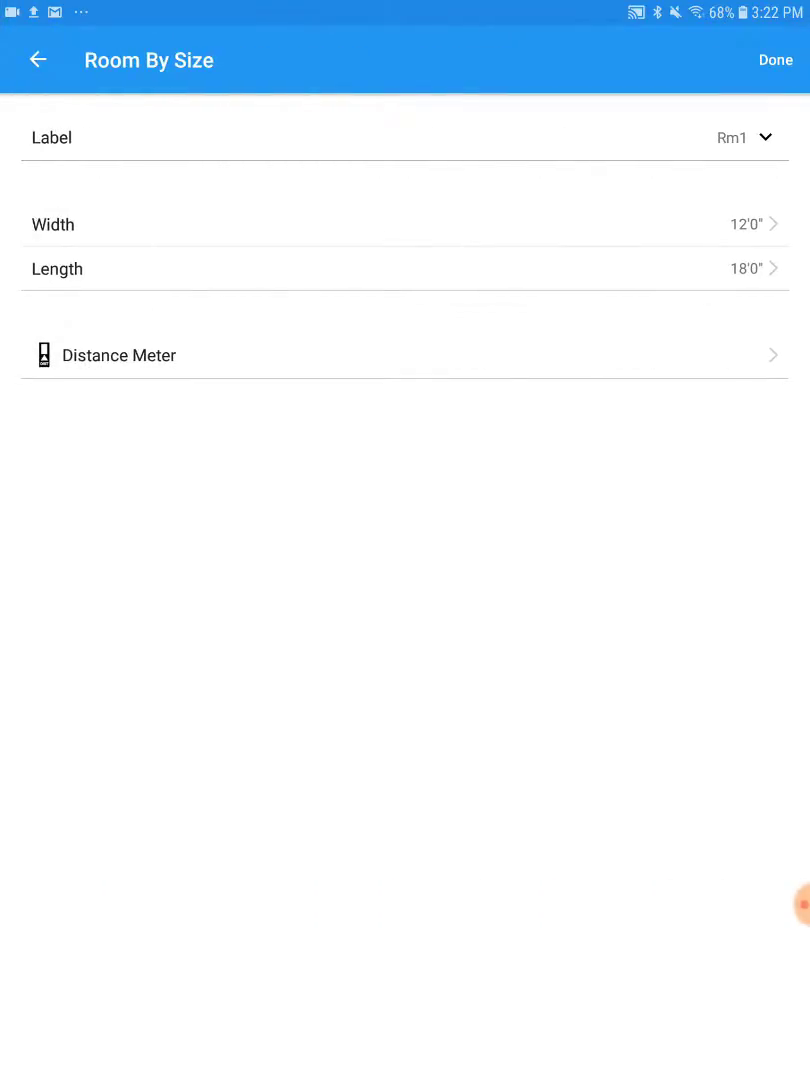
{"action": "left_click", "coordinate": [629, 224]}
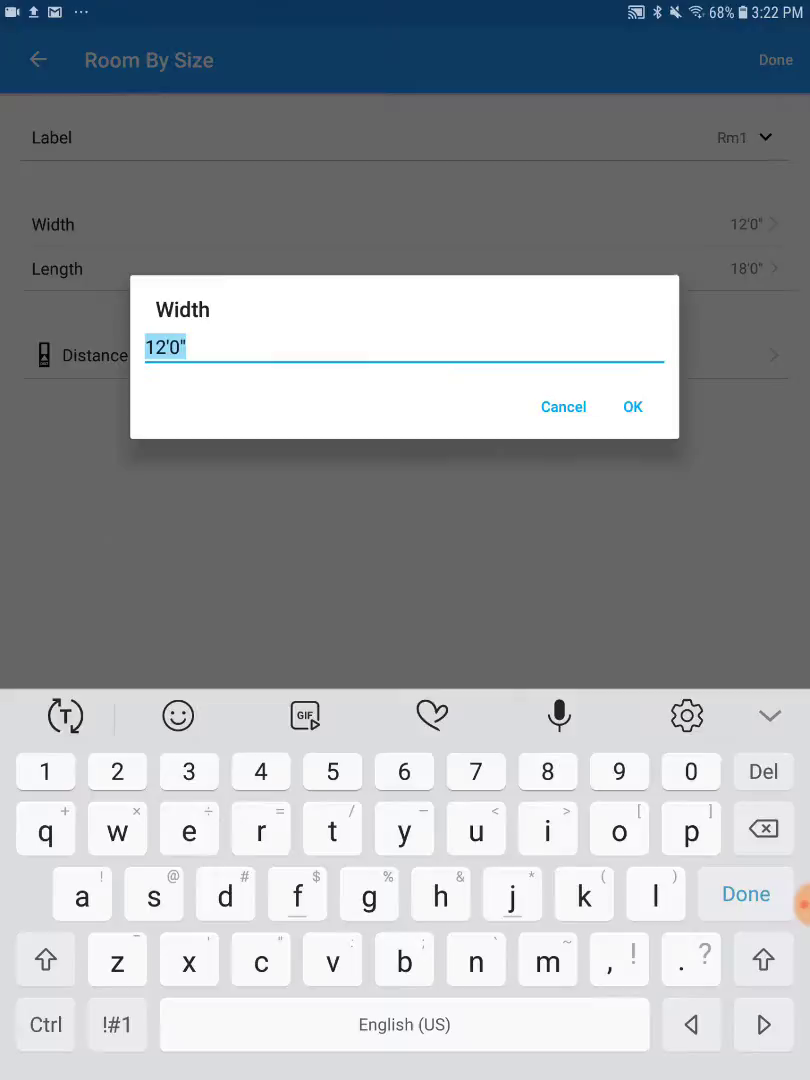
{"action": "type", "text": "11"}
{"action": "left_click", "coordinate": [633, 406]}
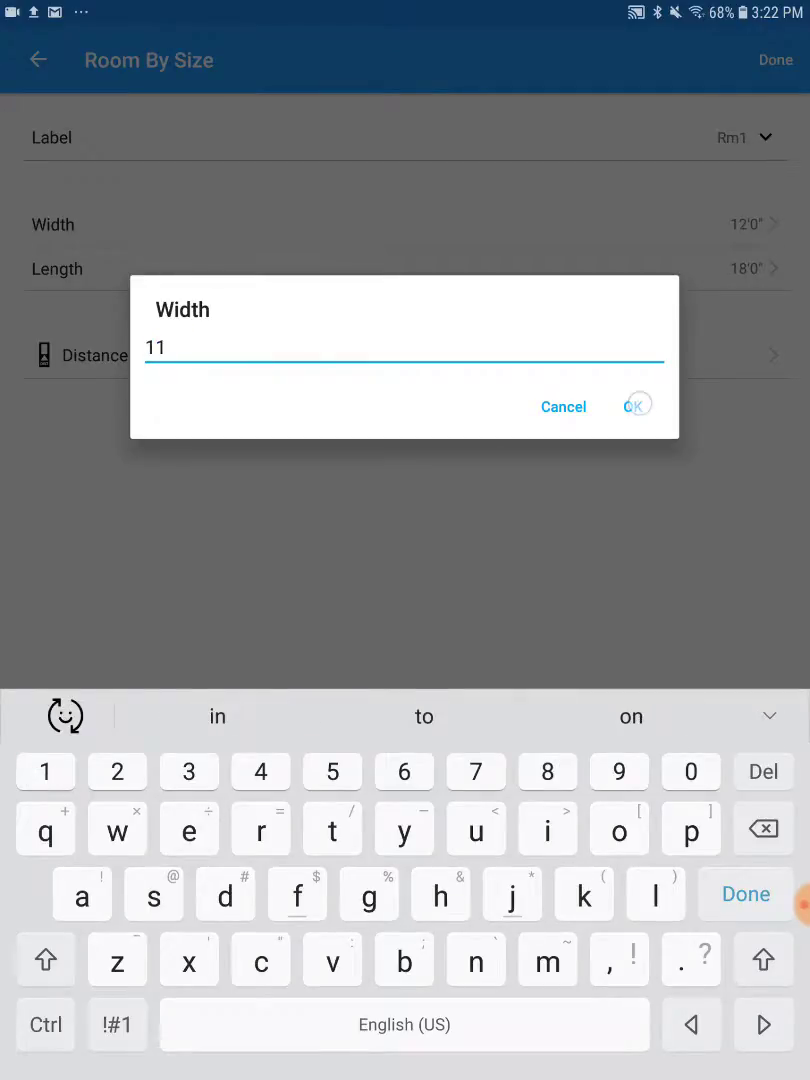
{"action": "left_click", "coordinate": [778, 60]}
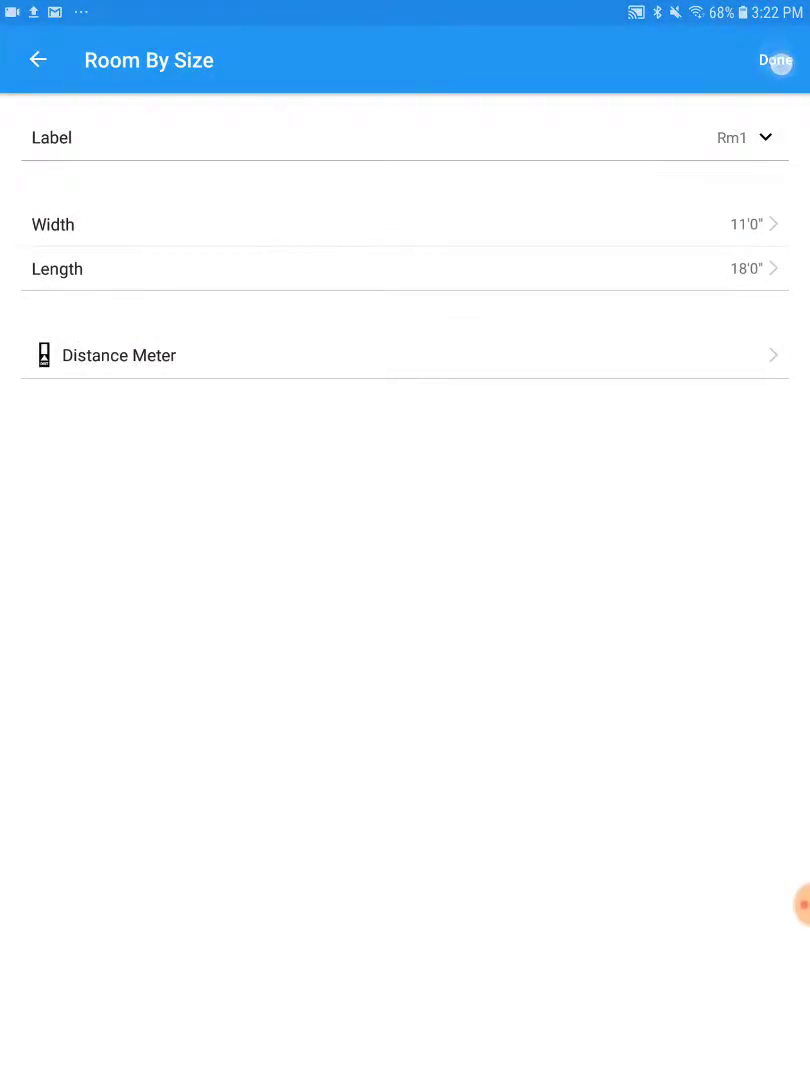
{"action": "scroll", "coordinate": [455, 549], "scroll_direction": "down", "scroll_amount": 3}
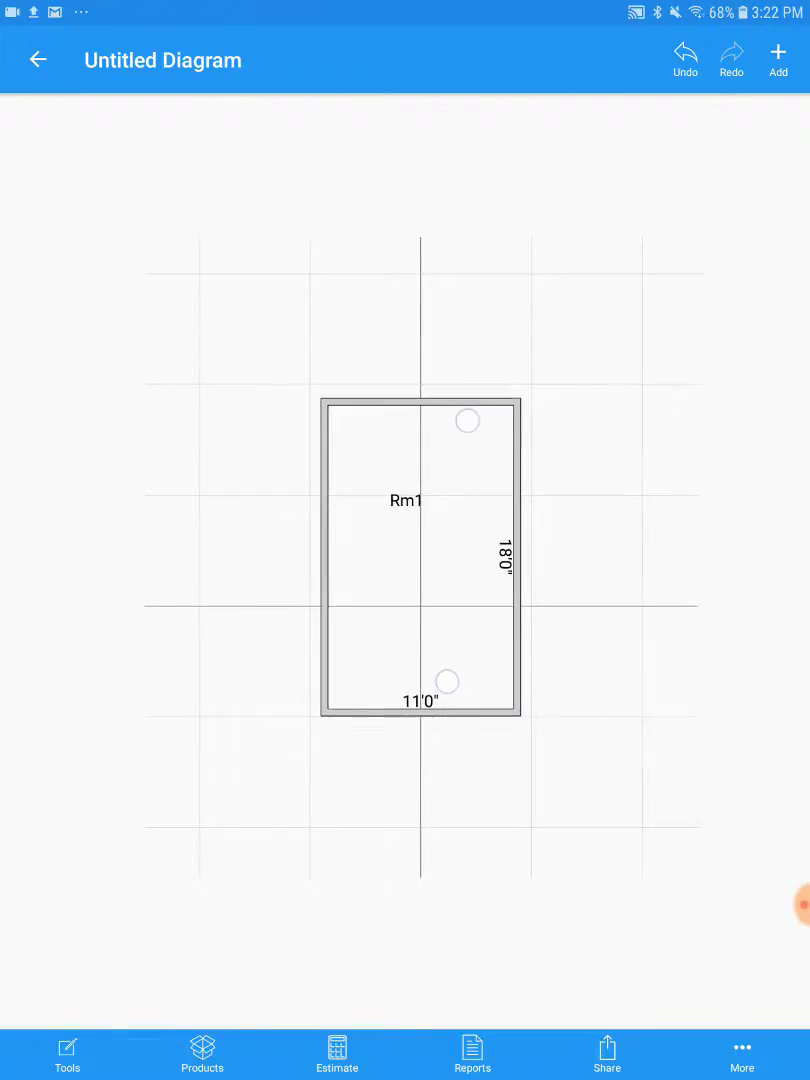
{"action": "scroll", "coordinate": [440, 500], "scroll_direction": "down", "scroll_amount": 1}
{"action": "left_click_drag", "start_coordinate": [503, 552], "coordinate": [202, 343]}
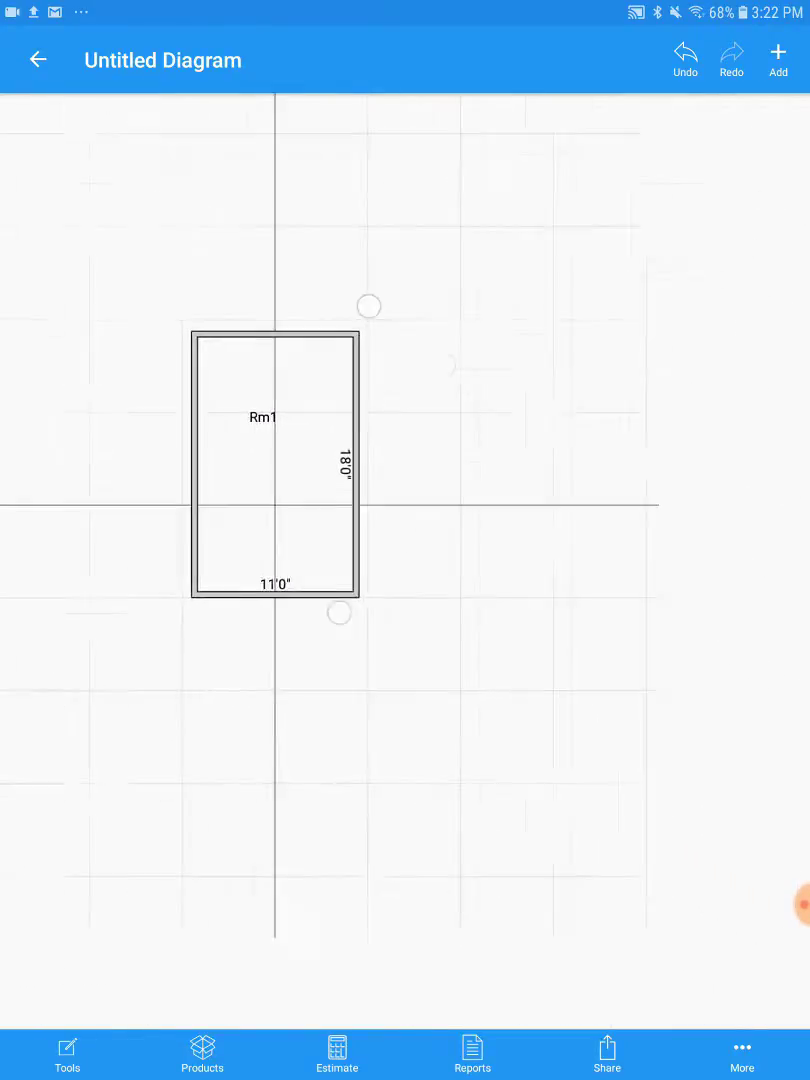
Open the sizing form for Rm2 and connect to the Leica DISTO laser meter.
{"action": "left_click", "coordinate": [67, 1052]}
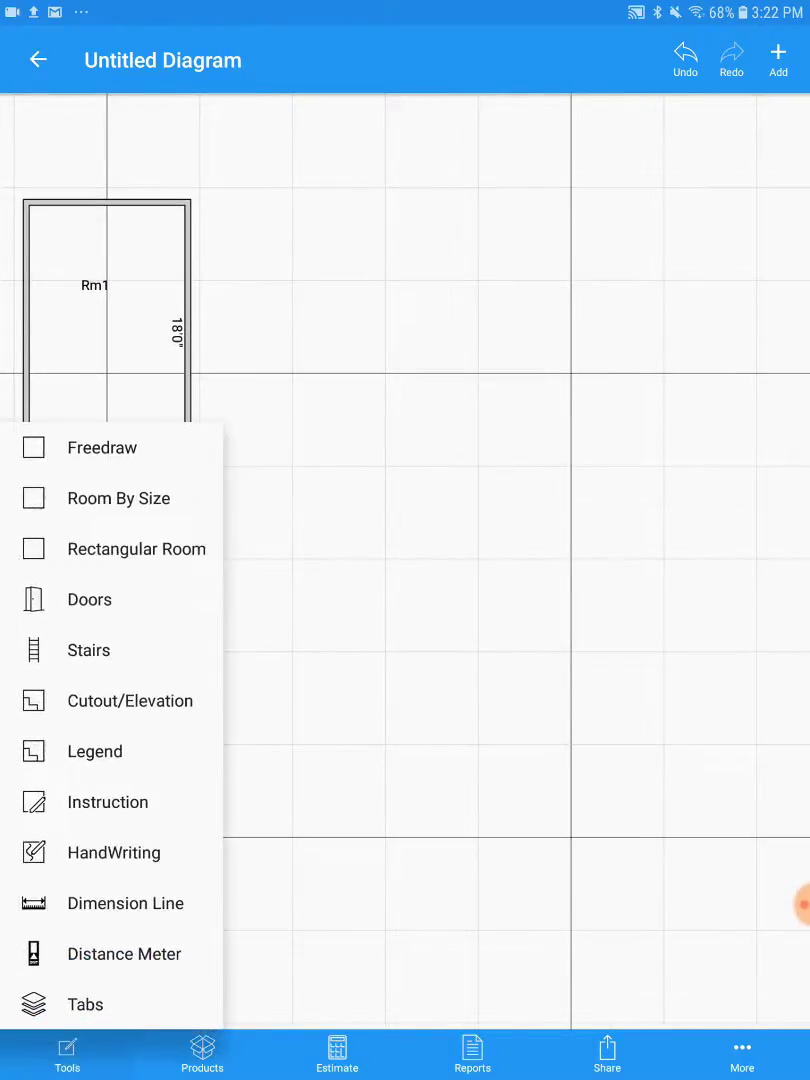
{"action": "left_click", "coordinate": [155, 500]}
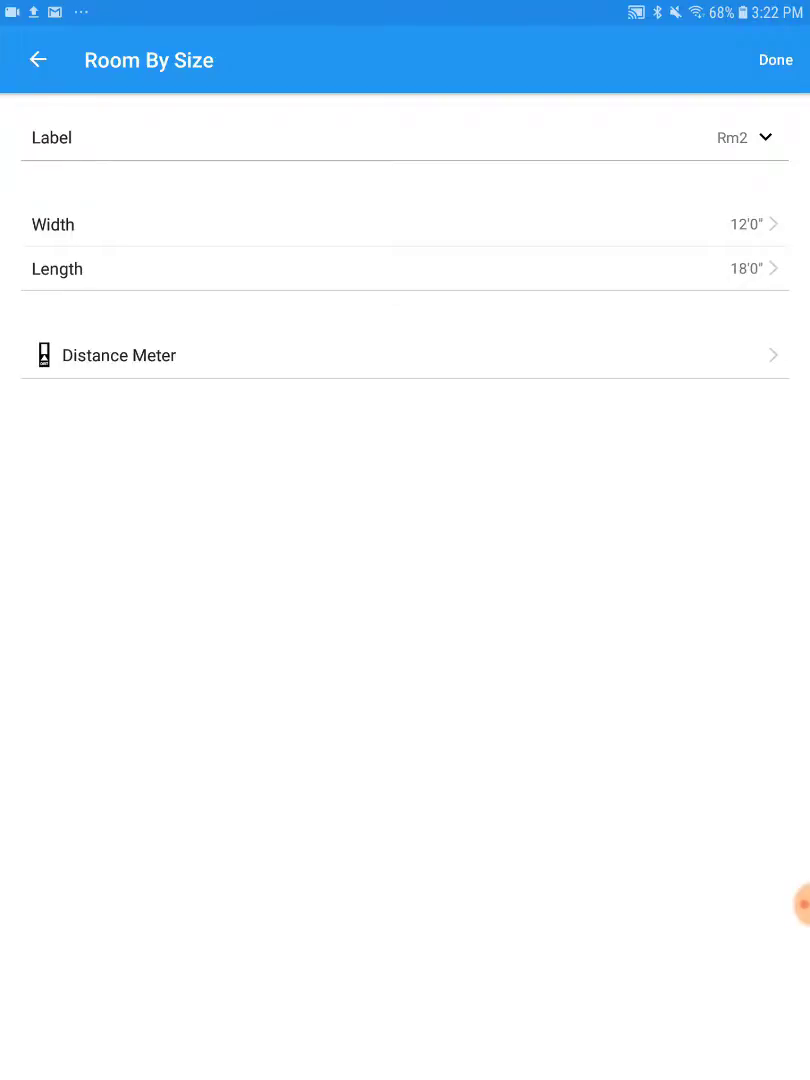
{"action": "left_click", "coordinate": [590, 355]}
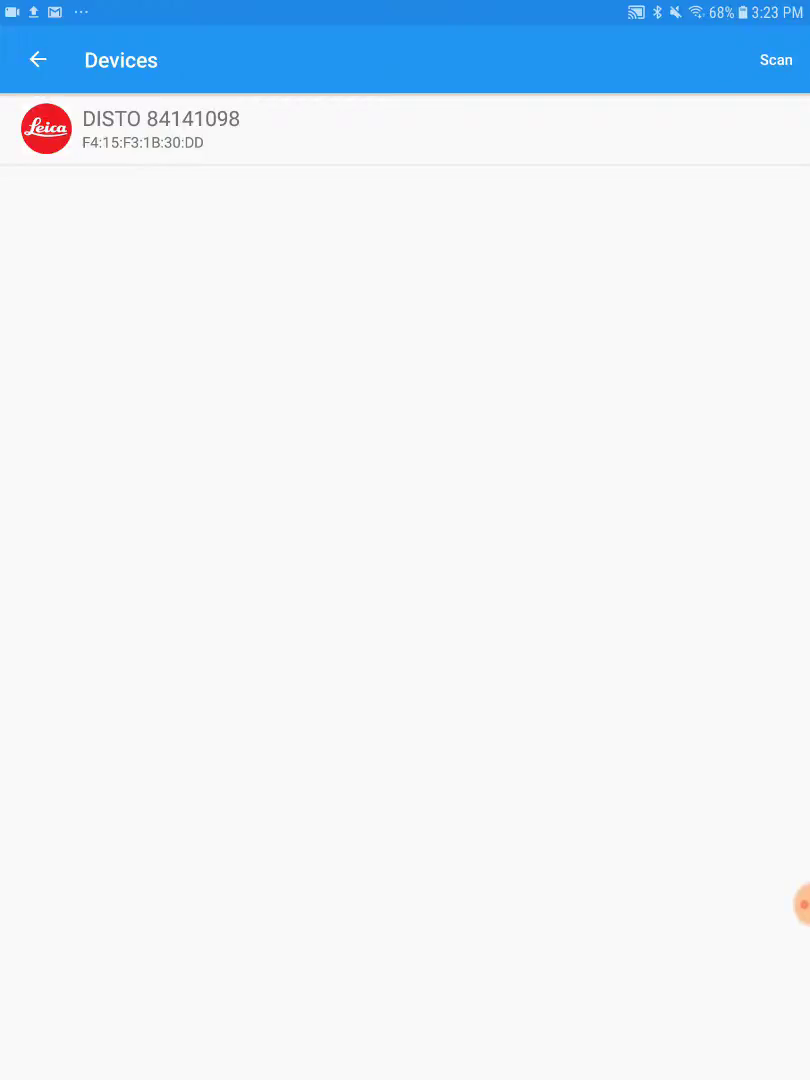
{"action": "left_click", "coordinate": [490, 120]}
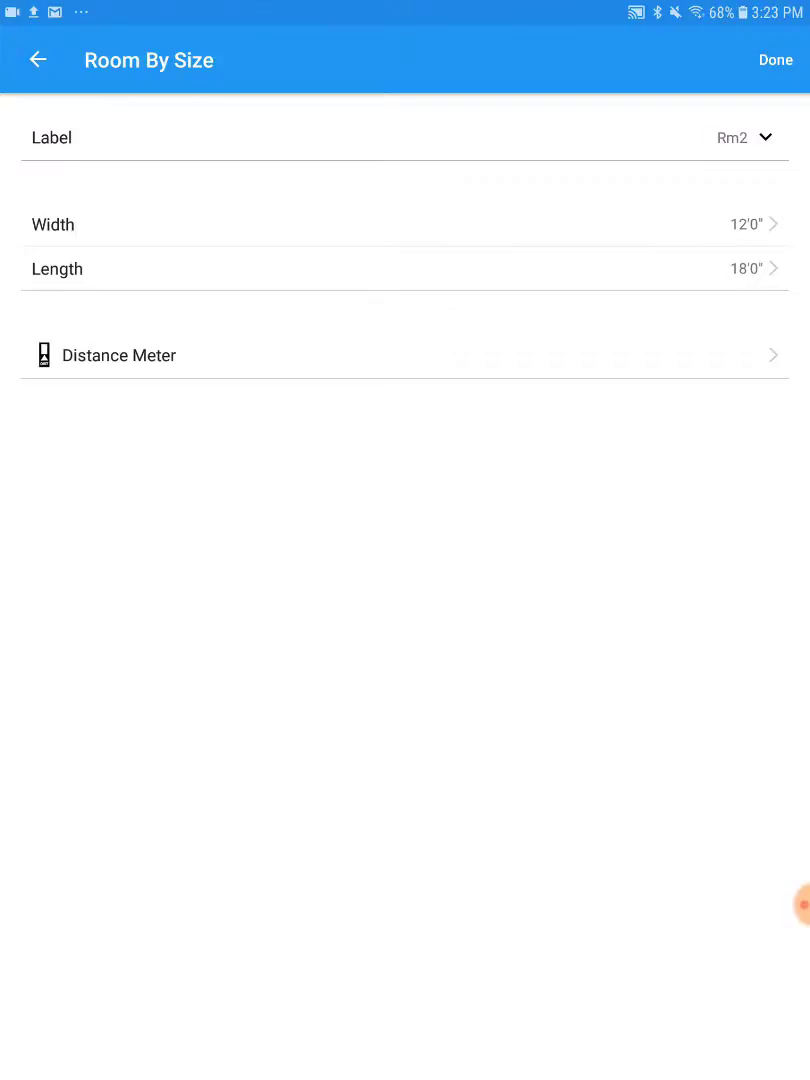
Set Rm2 to 13'10" wide by 17'4" long and place it on the diagram.
{"action": "left_click", "coordinate": [643, 215]}
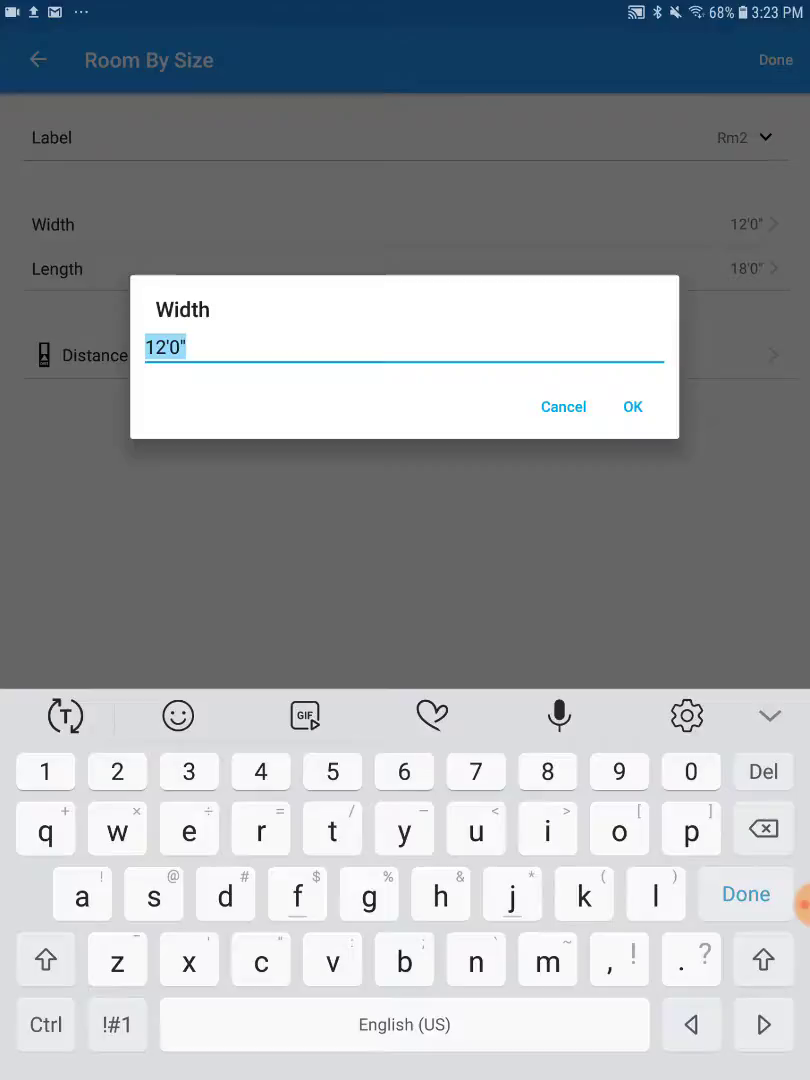
{"action": "type", "text": "13'10"}
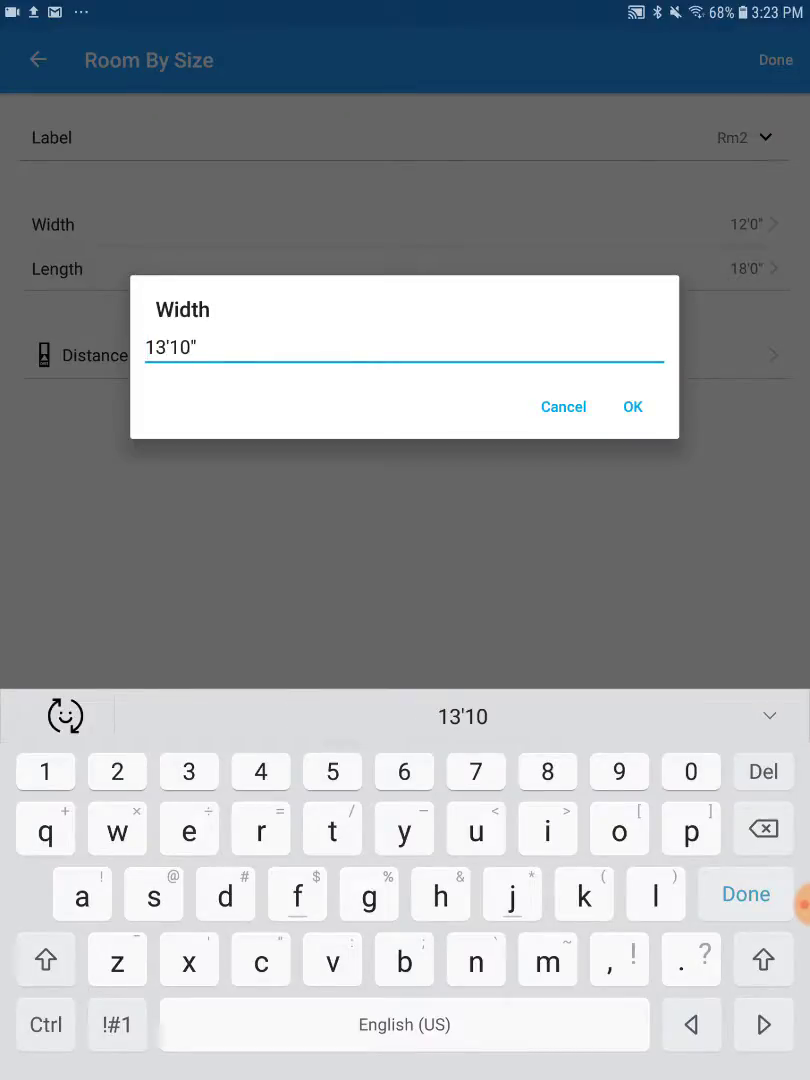
{"action": "left_click", "coordinate": [633, 406]}
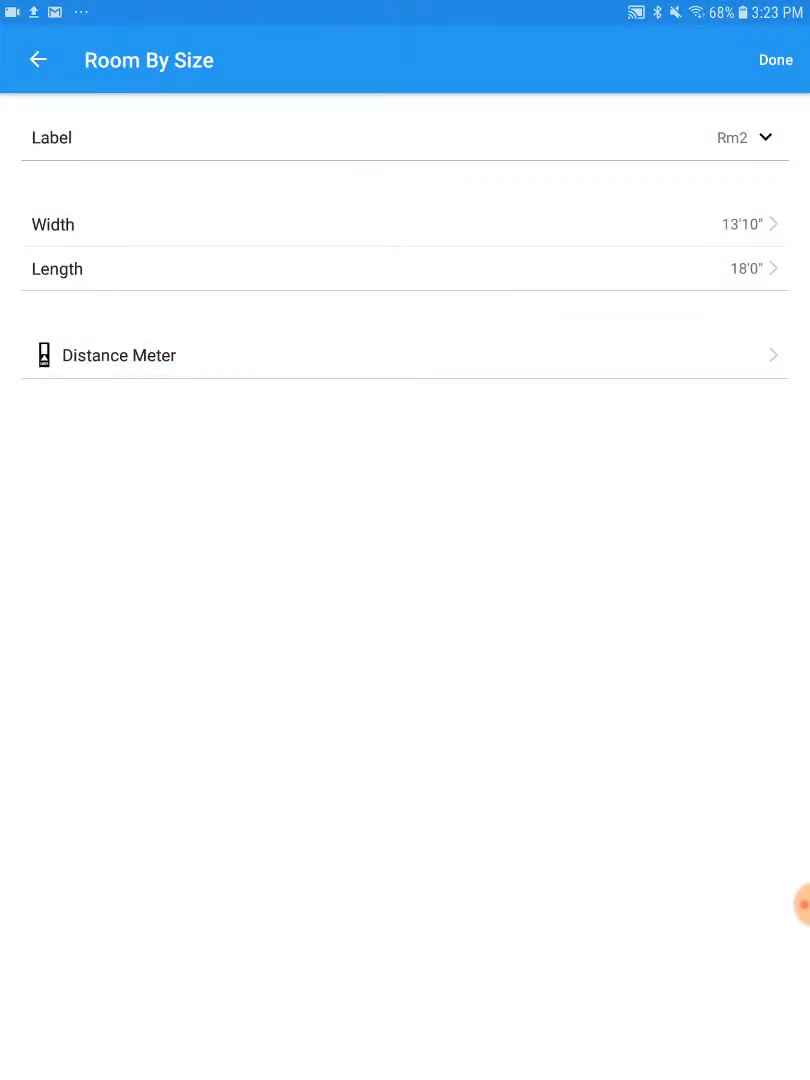
{"action": "left_click", "coordinate": [748, 268]}
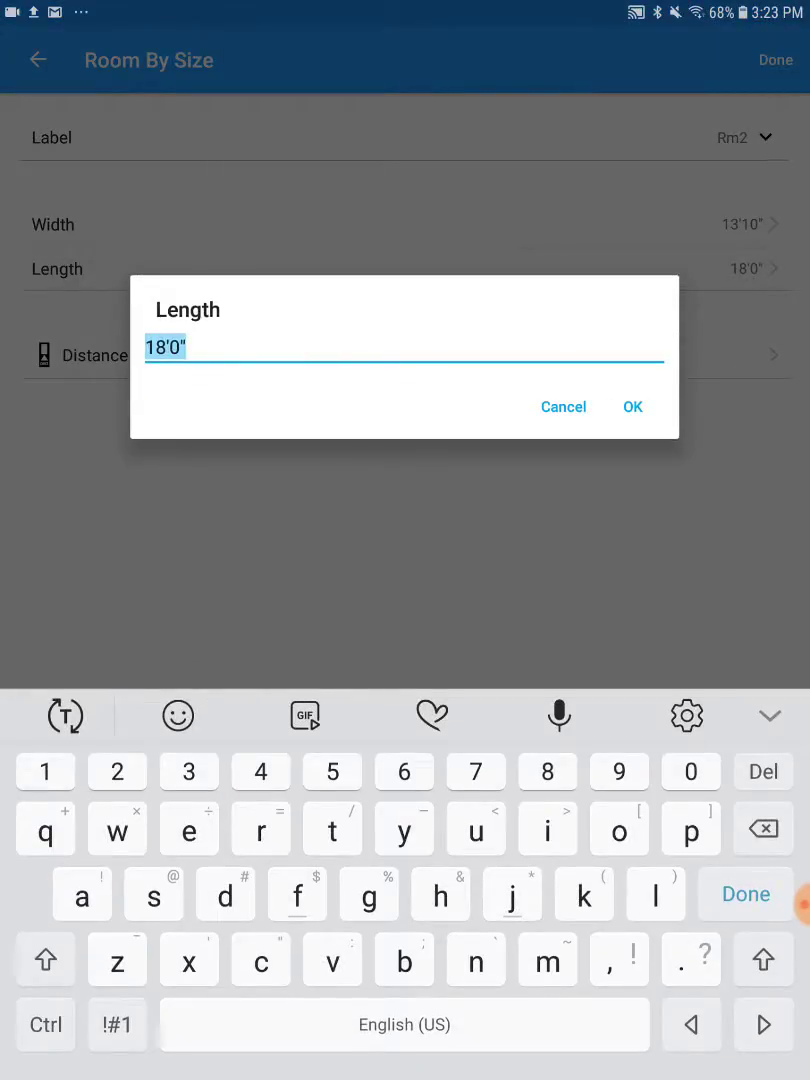
{"action": "type", "text": "17'4"}
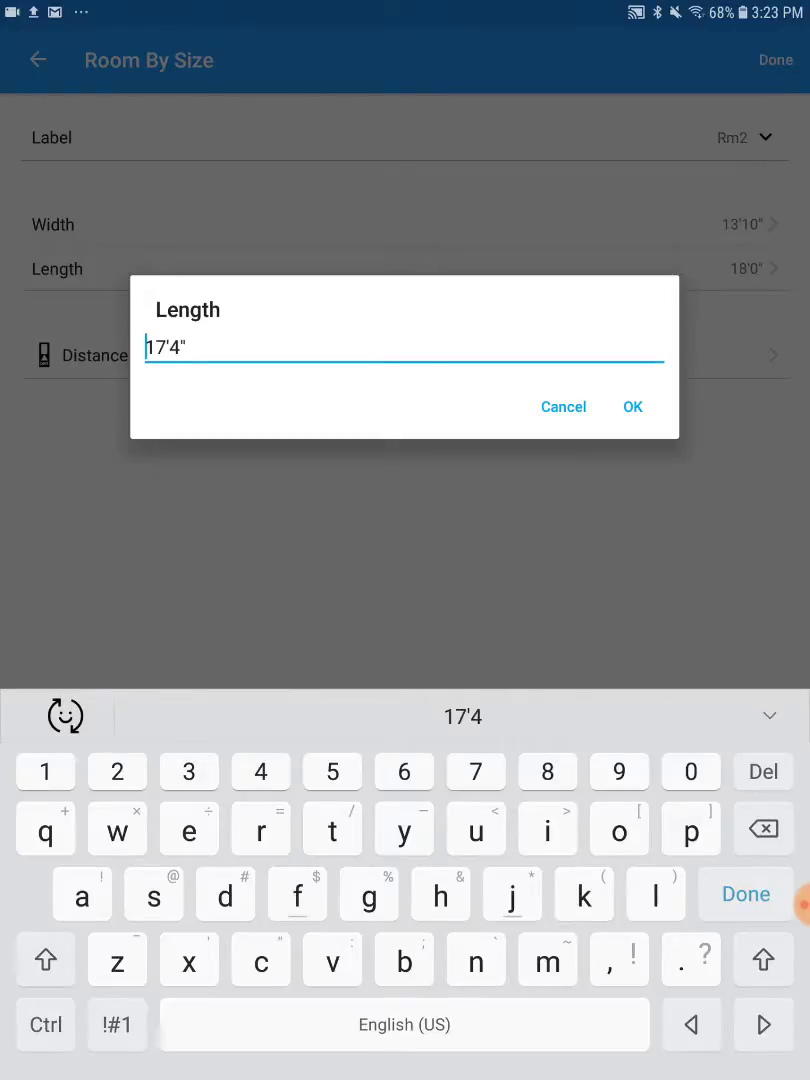
{"action": "left_click", "coordinate": [632, 406]}
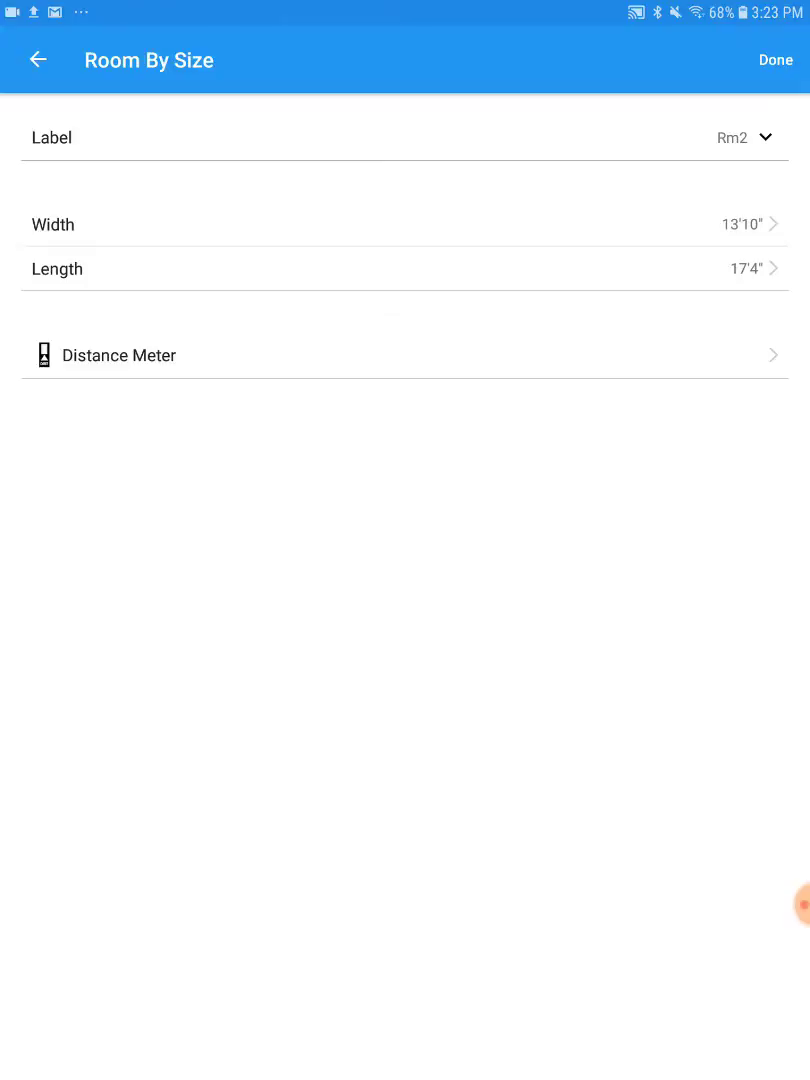
{"action": "left_click", "coordinate": [775, 60]}
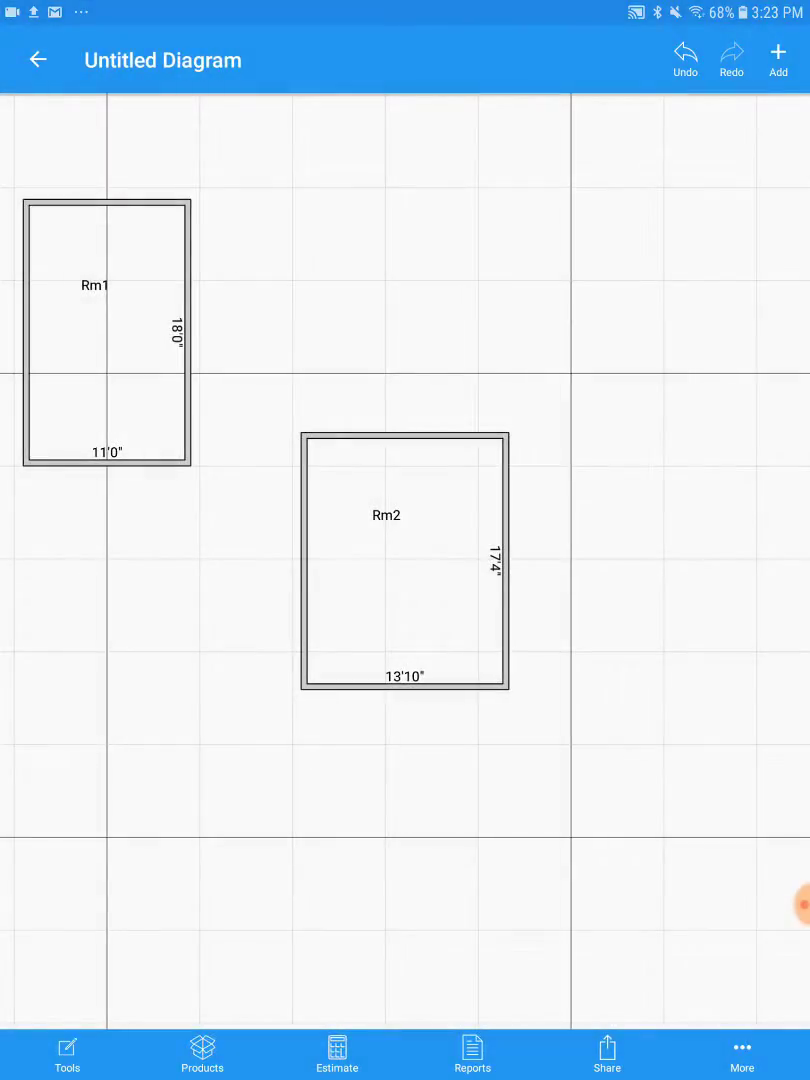
Start a freehand room with its first corner on the grid right of Rm2.
{"action": "left_click", "coordinate": [405, 560]}
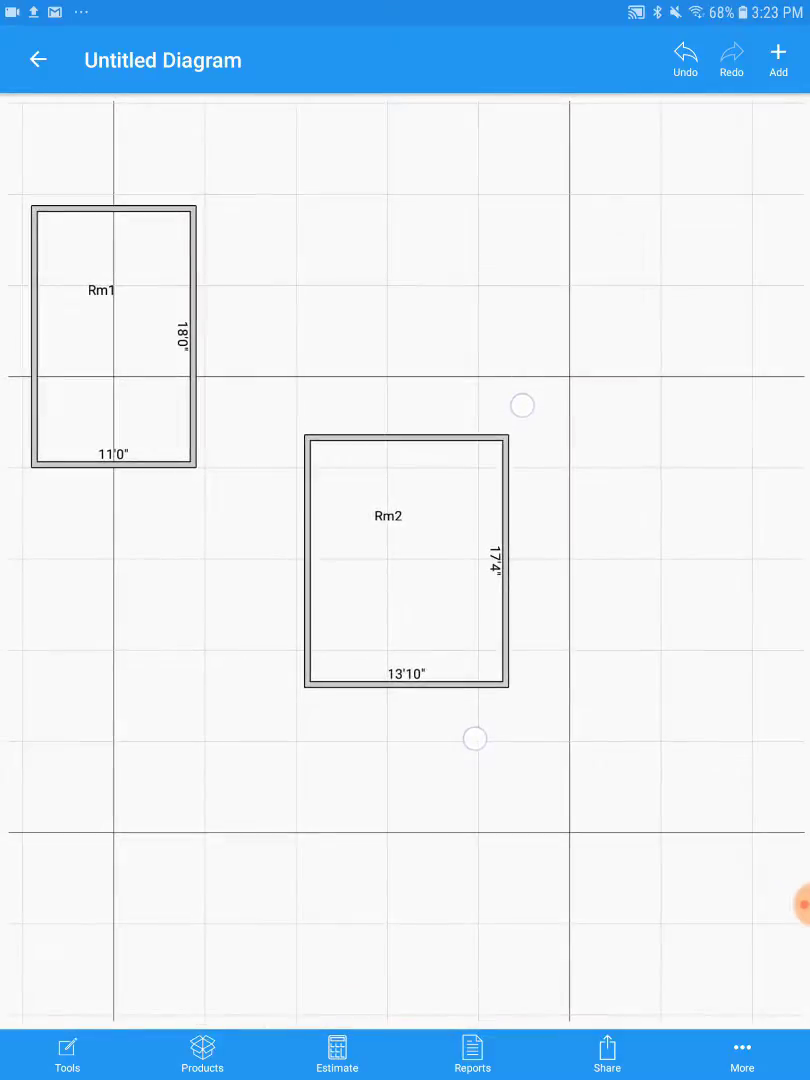
{"action": "left_click", "coordinate": [67, 1058]}
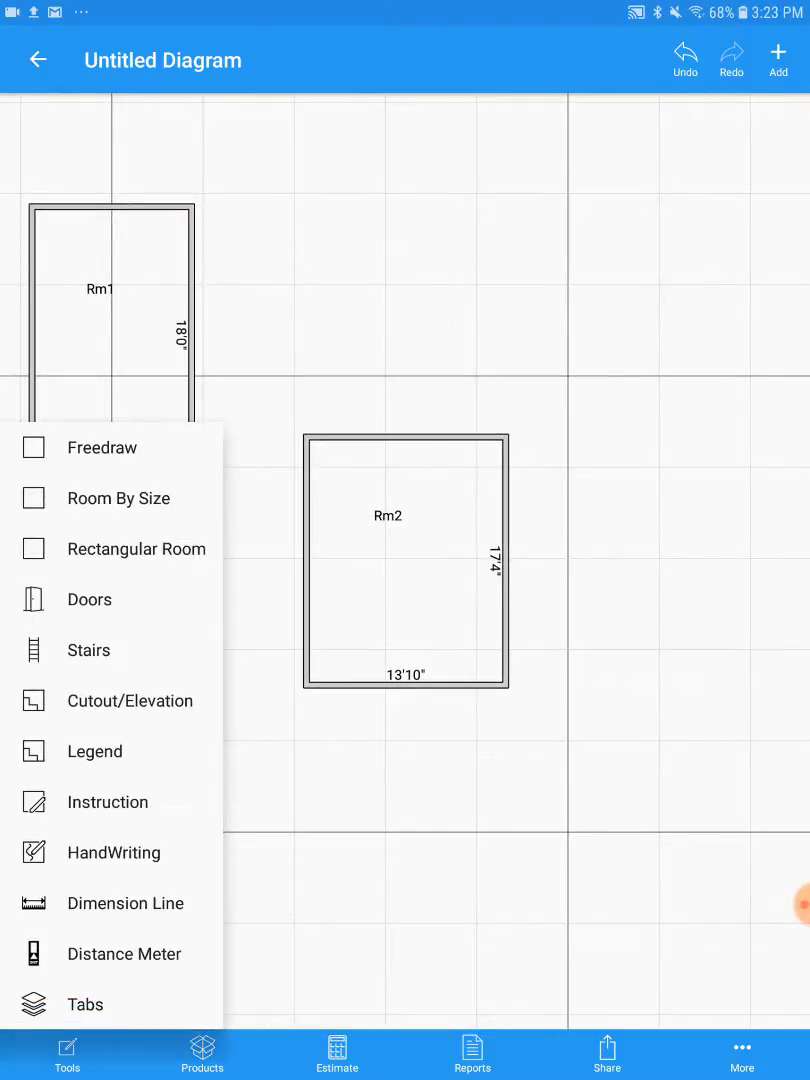
{"action": "left_click", "coordinate": [145, 448]}
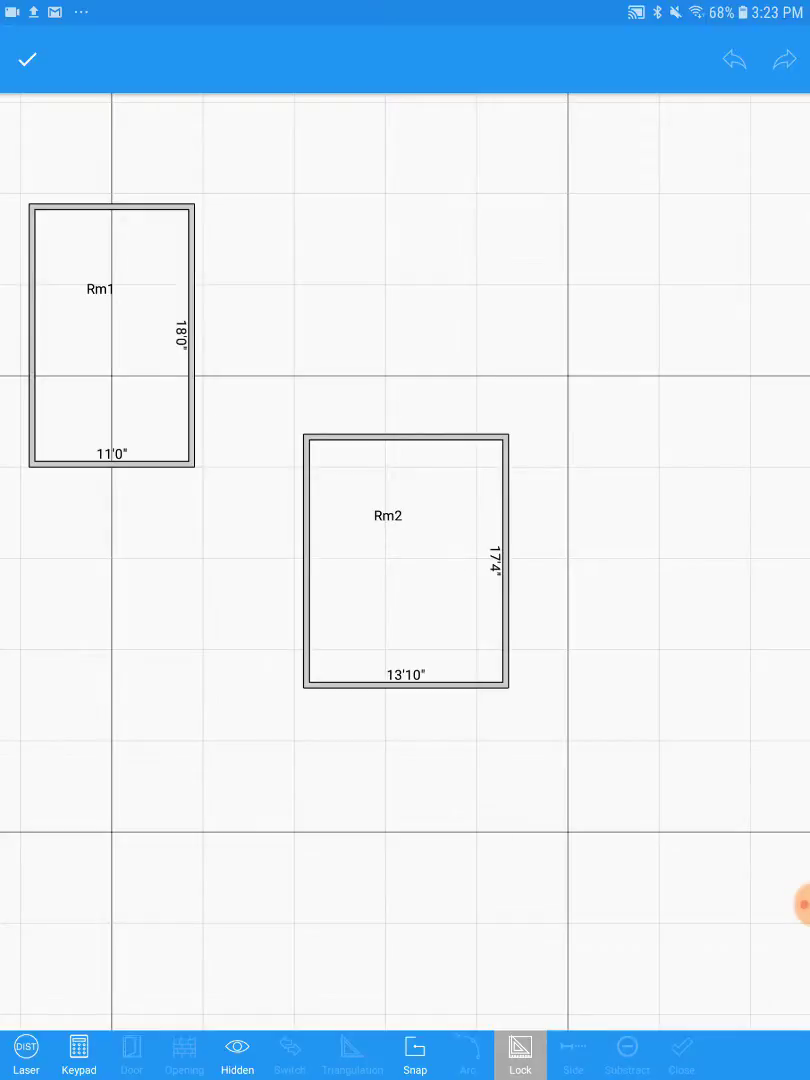
{"action": "scroll", "coordinate": [548, 635], "scroll_direction": "down", "scroll_amount": 5, "text": "ctrl"}
{"action": "mouse_move", "coordinate": [510, 477]}
{"action": "left_mouse_down"}
{"action": "mouse_move", "coordinate": [227, 321]}
{"action": "mouse_move", "coordinate": [210, 294]}
{"action": "mouse_move", "coordinate": [205, 299]}
{"action": "left_mouse_up"}
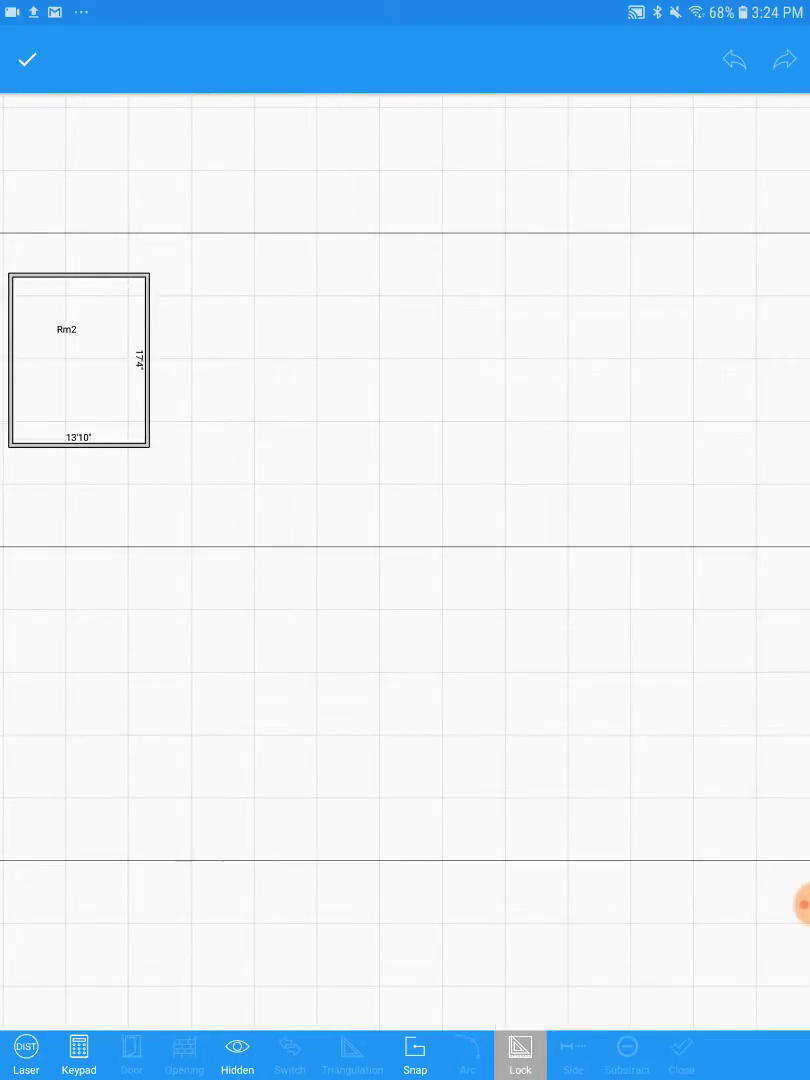
{"action": "left_click_drag", "start_coordinate": [202, 294], "coordinate": [284, 504]}
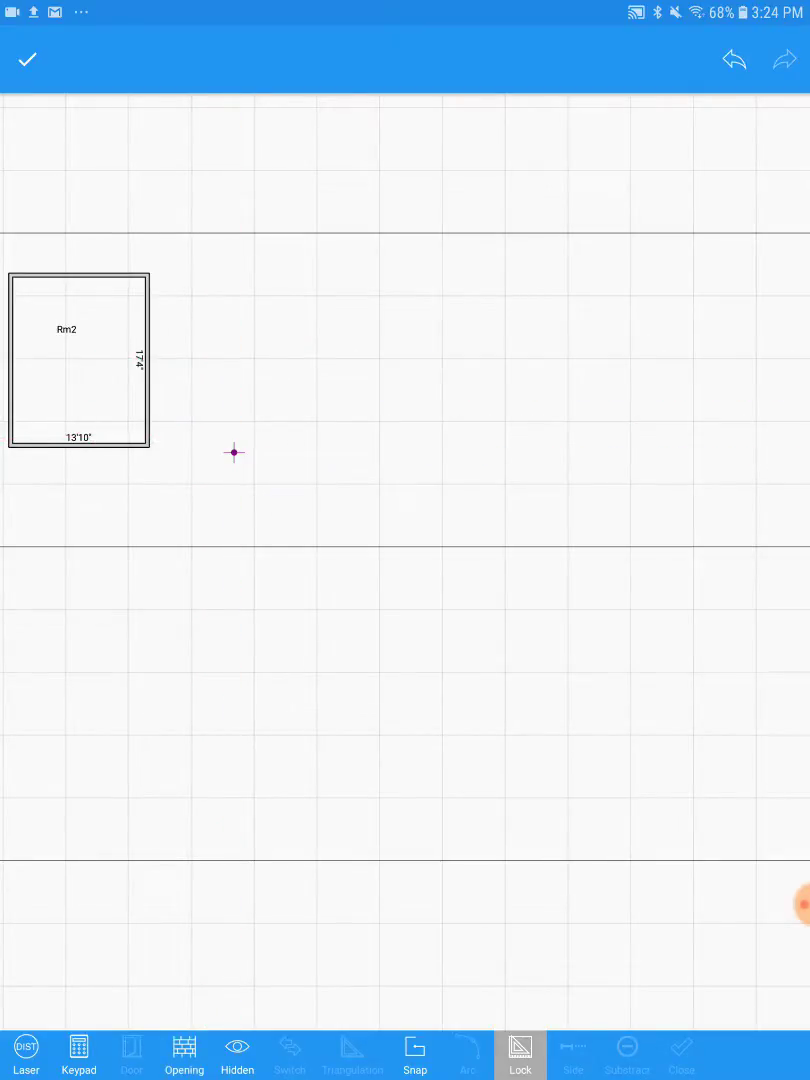
Draw the 16'5" top wall, undo a stray angled segment, then draw the right wall downward.
{"action": "left_click_drag", "start_coordinate": [236, 455], "coordinate": [439, 509]}
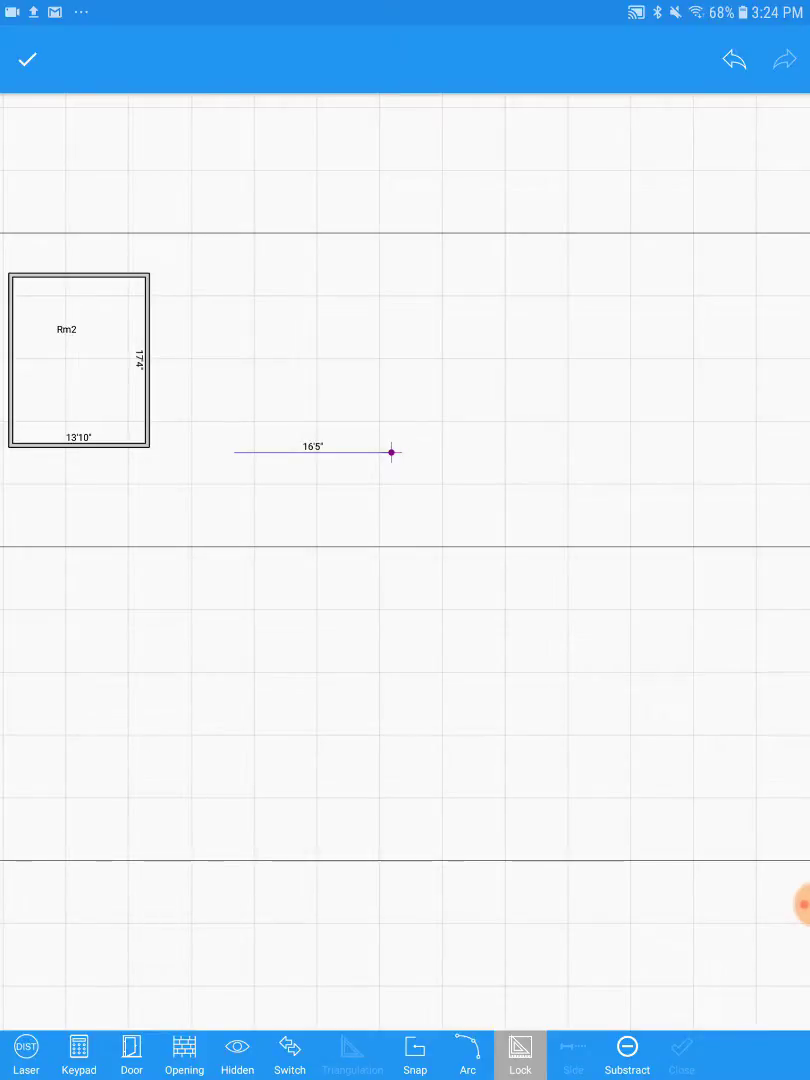
{"action": "left_click", "coordinate": [405, 469]}
{"action": "left_click_drag", "start_coordinate": [405, 469], "coordinate": [433, 593]}
{"action": "left_click", "coordinate": [734, 59]}
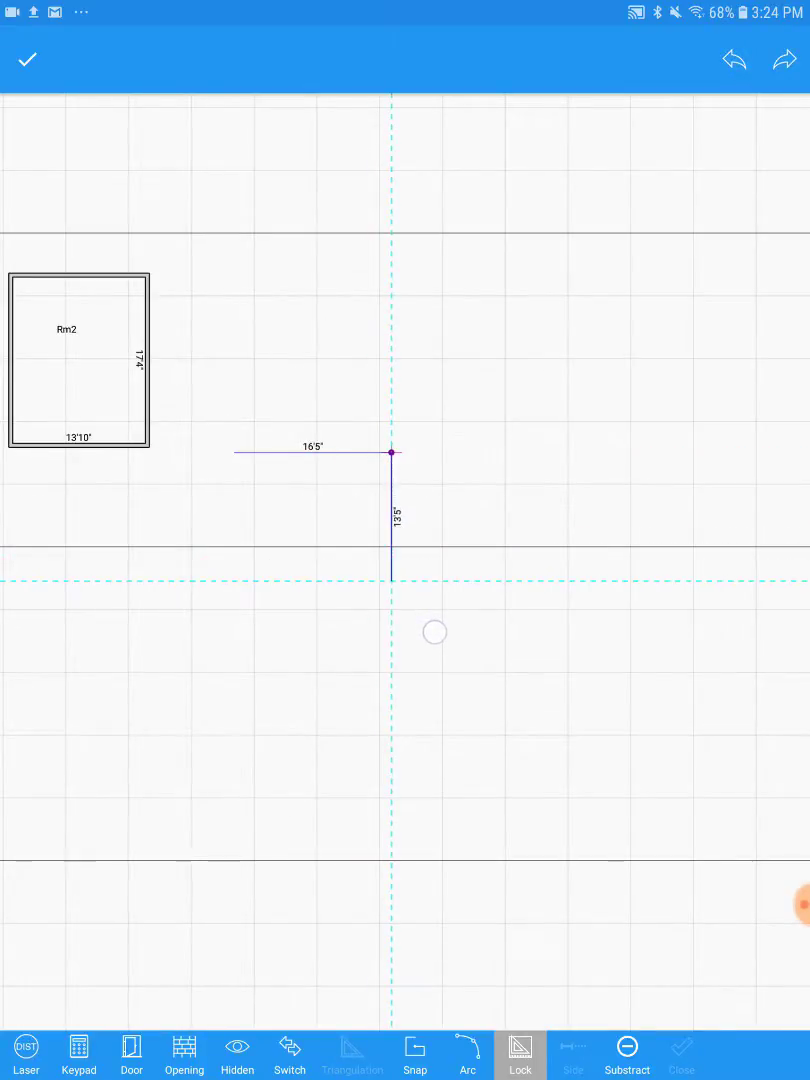
{"action": "left_click_drag", "start_coordinate": [433, 593], "coordinate": [434, 632]}
Add a 3'4" door on the right wall, then draw the bottom and 15'7" left walls.
{"action": "left_click", "coordinate": [131, 1046]}
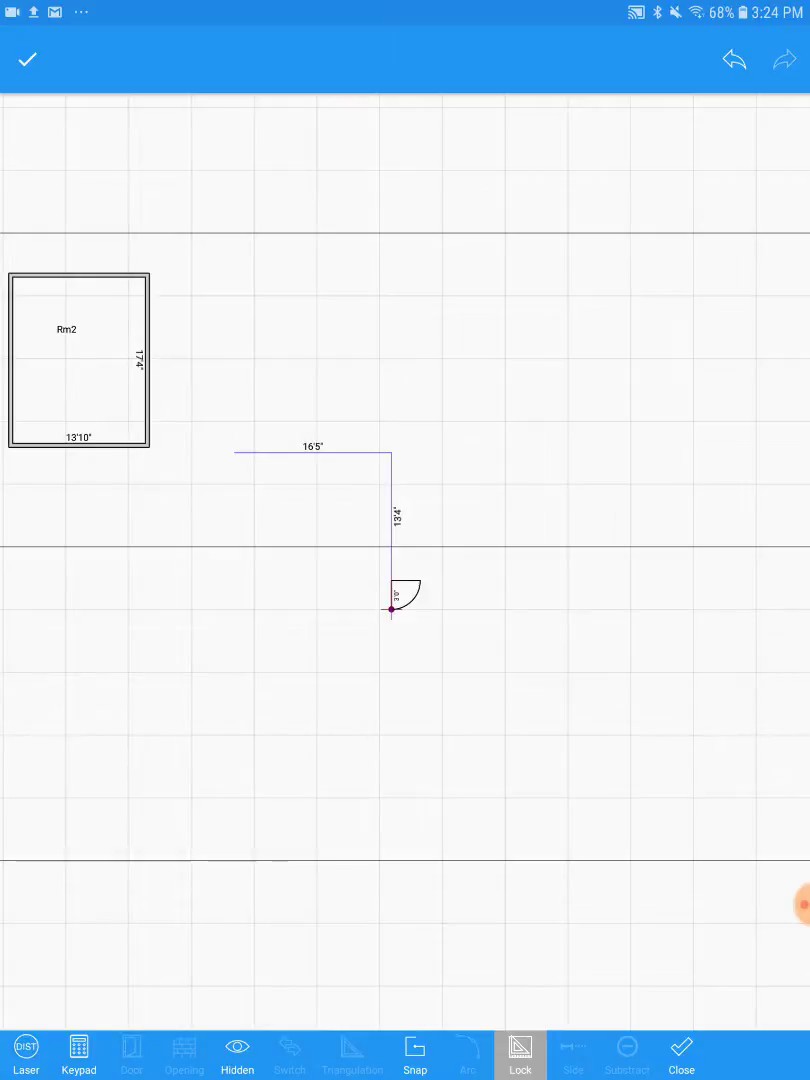
{"action": "left_click_drag", "start_coordinate": [391, 609], "coordinate": [391, 606]}
{"action": "left_click_drag", "start_coordinate": [391, 606], "coordinate": [427, 791]}
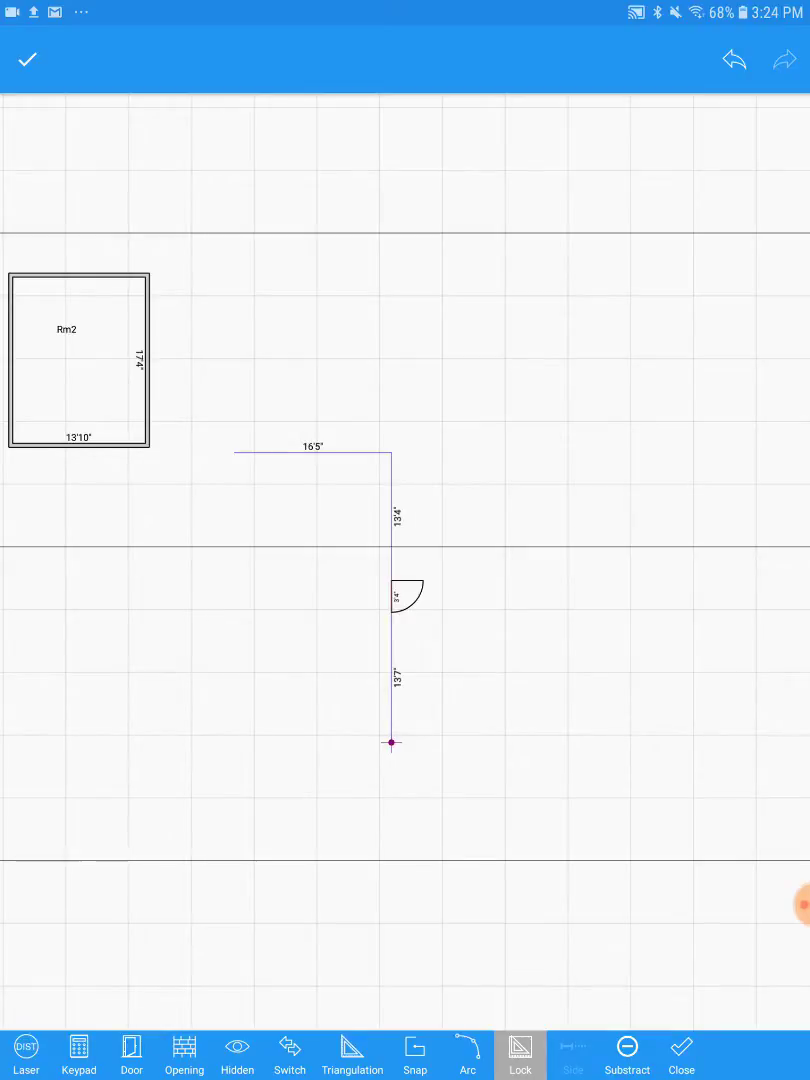
{"action": "mouse_move", "coordinate": [357, 752]}
{"action": "left_mouse_down"}
{"action": "mouse_move", "coordinate": [280, 774]}
{"action": "mouse_move", "coordinate": [231, 771]}
{"action": "left_mouse_up"}
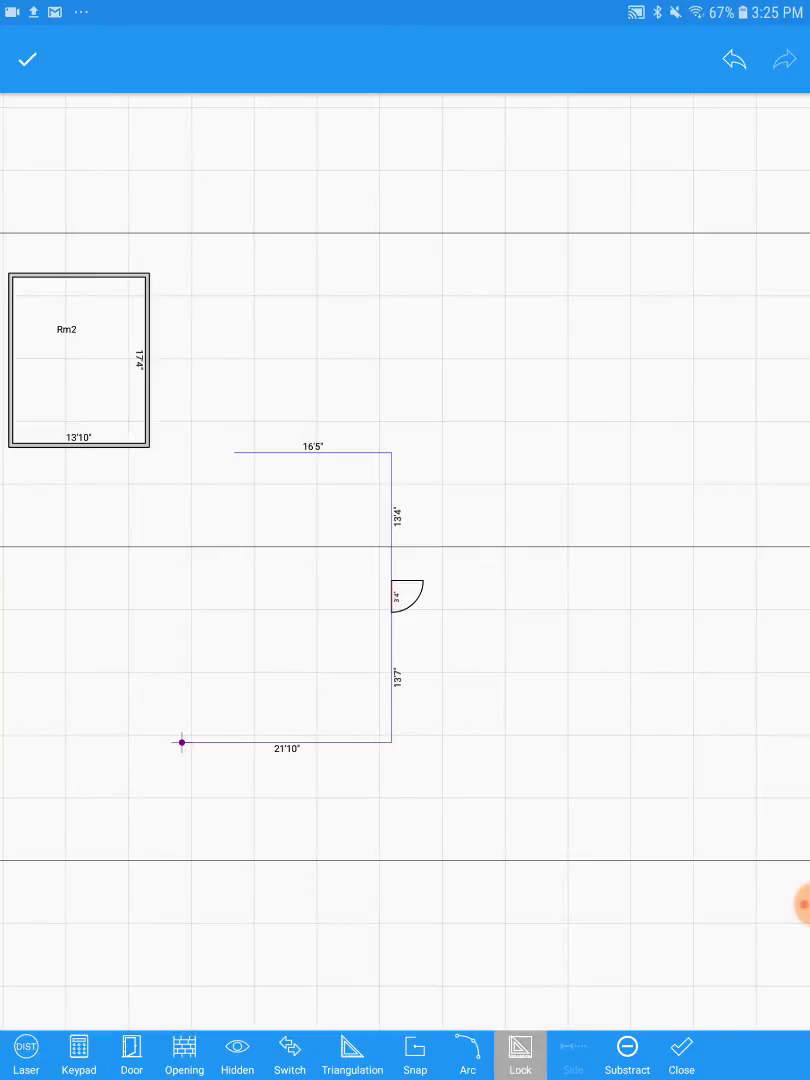
{"action": "mouse_move", "coordinate": [196, 690]}
{"action": "left_mouse_down"}
{"action": "mouse_move", "coordinate": [205, 631]}
{"action": "mouse_move", "coordinate": [208, 643]}
{"action": "left_mouse_up"}
Close the freehand outline into room Rm3 and accept its label.
{"action": "left_click", "coordinate": [577, 889]}
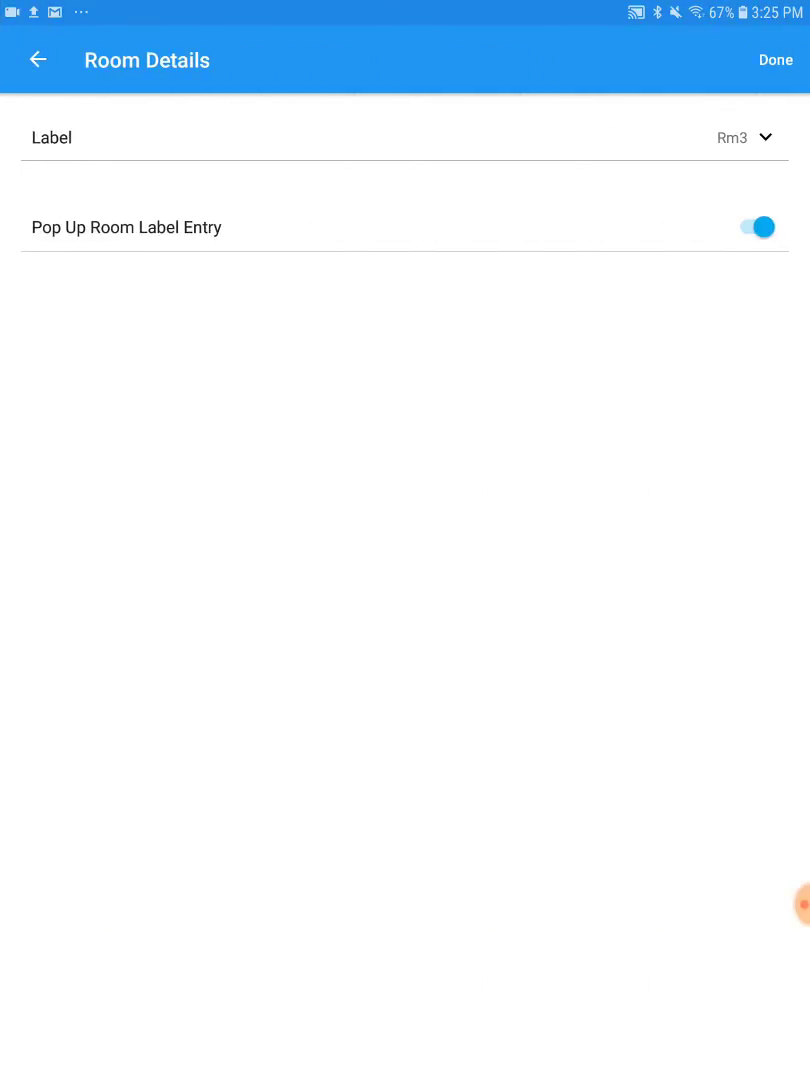
{"action": "left_click", "coordinate": [776, 60]}
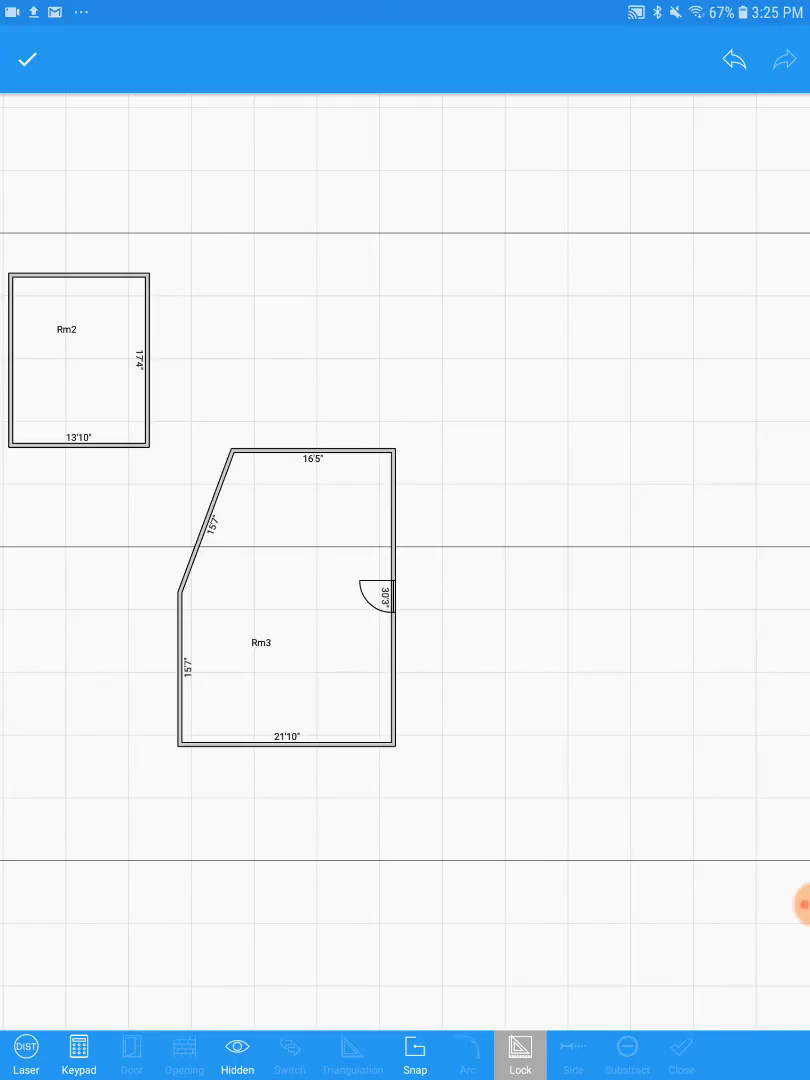
{"action": "left_click_drag", "start_coordinate": [528, 521], "coordinate": [532, 562]}
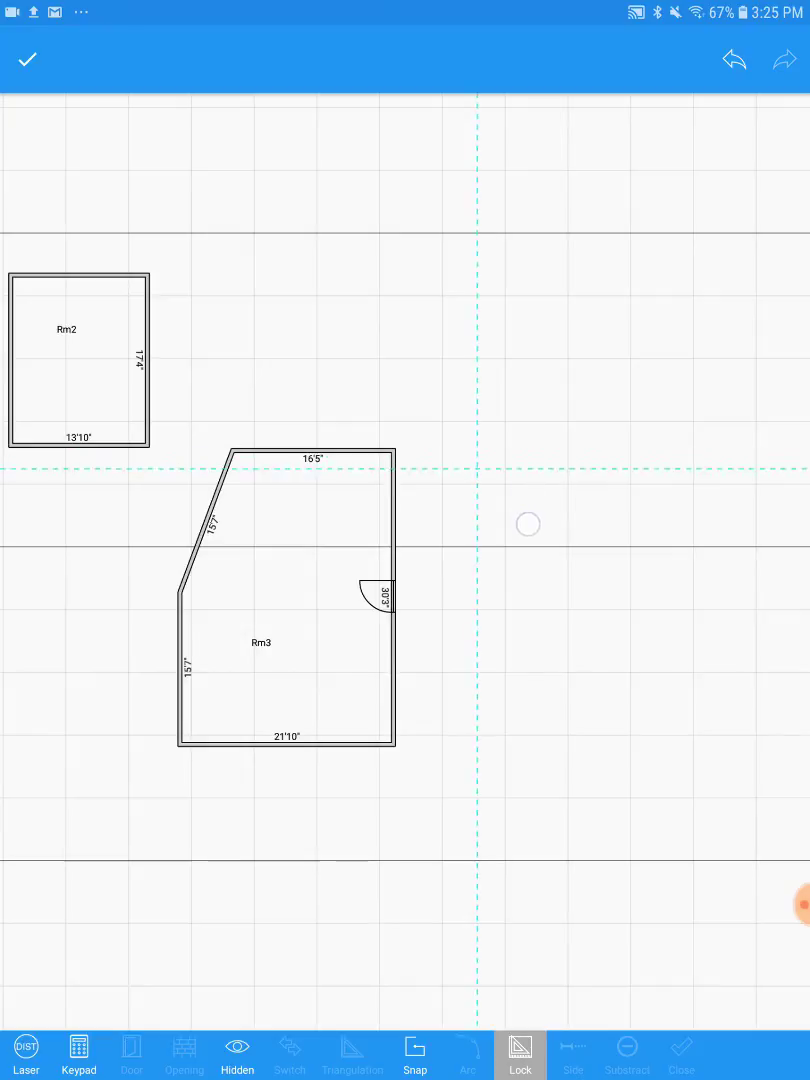